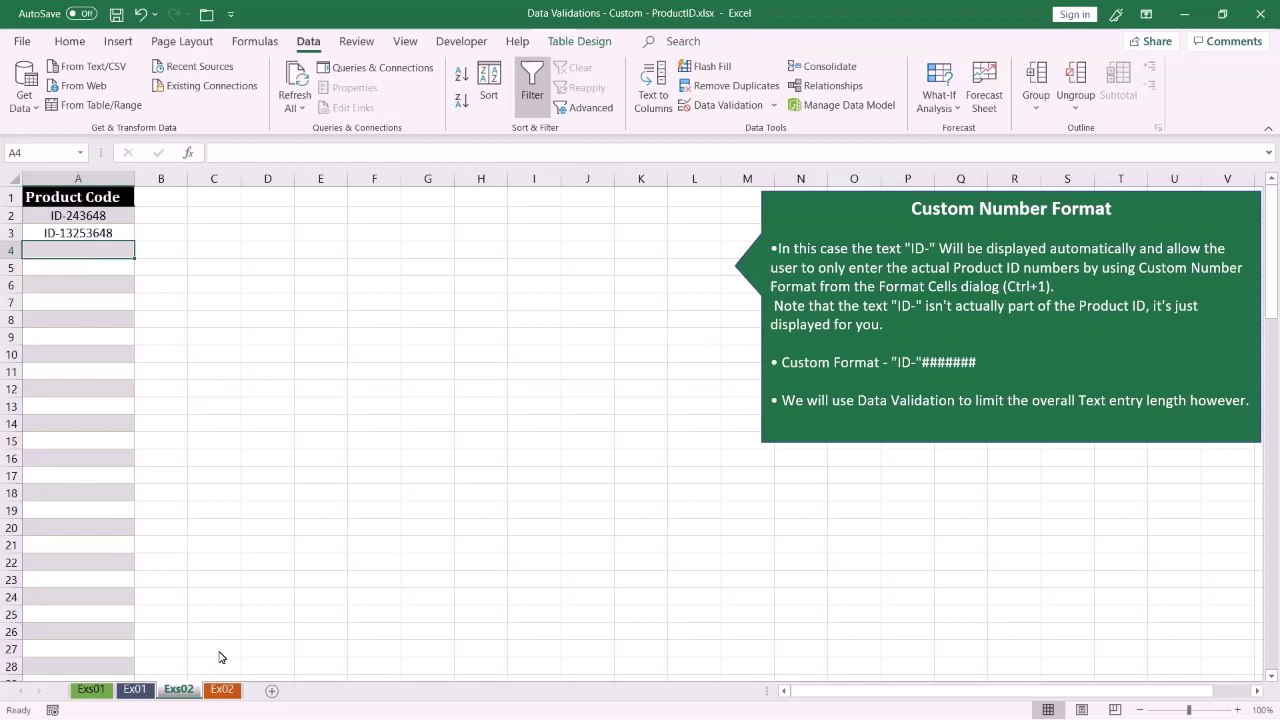
# On sheet Ex02, apply the custom number format "ID-"####### to the whole Product Code column from A2 down.
pyautogui.click(222, 690)
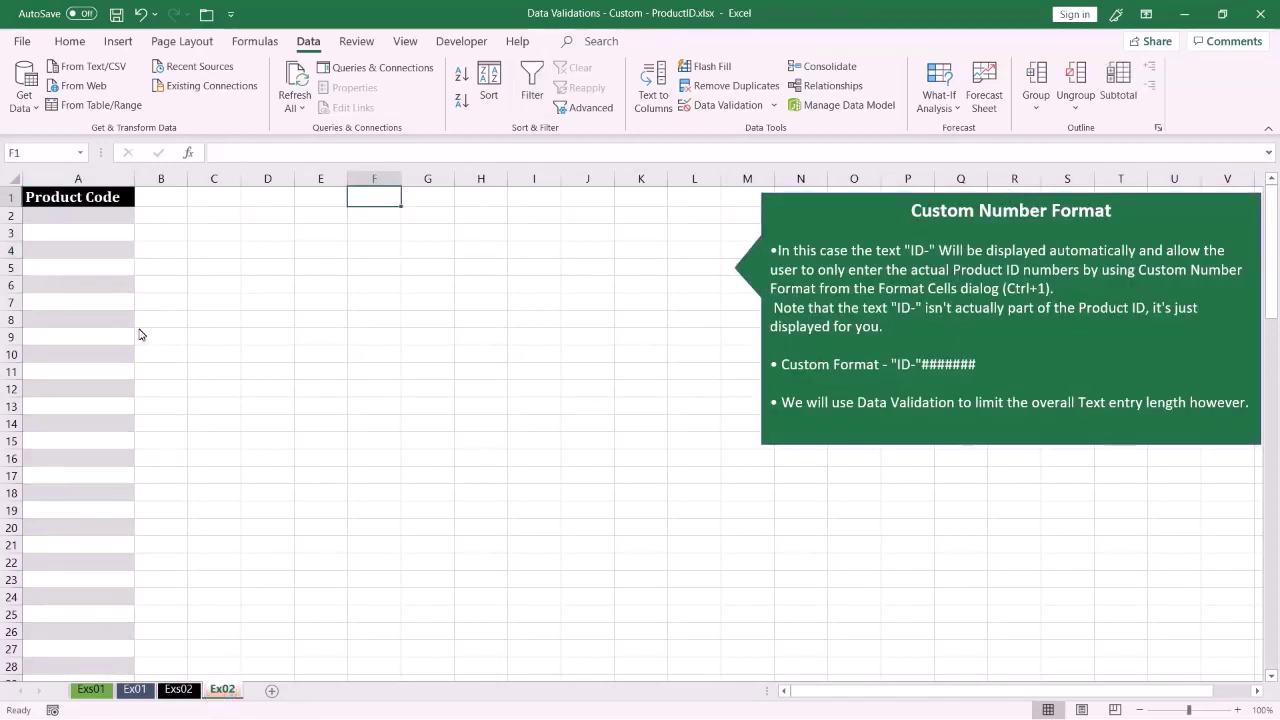
pyautogui.click(92, 219)
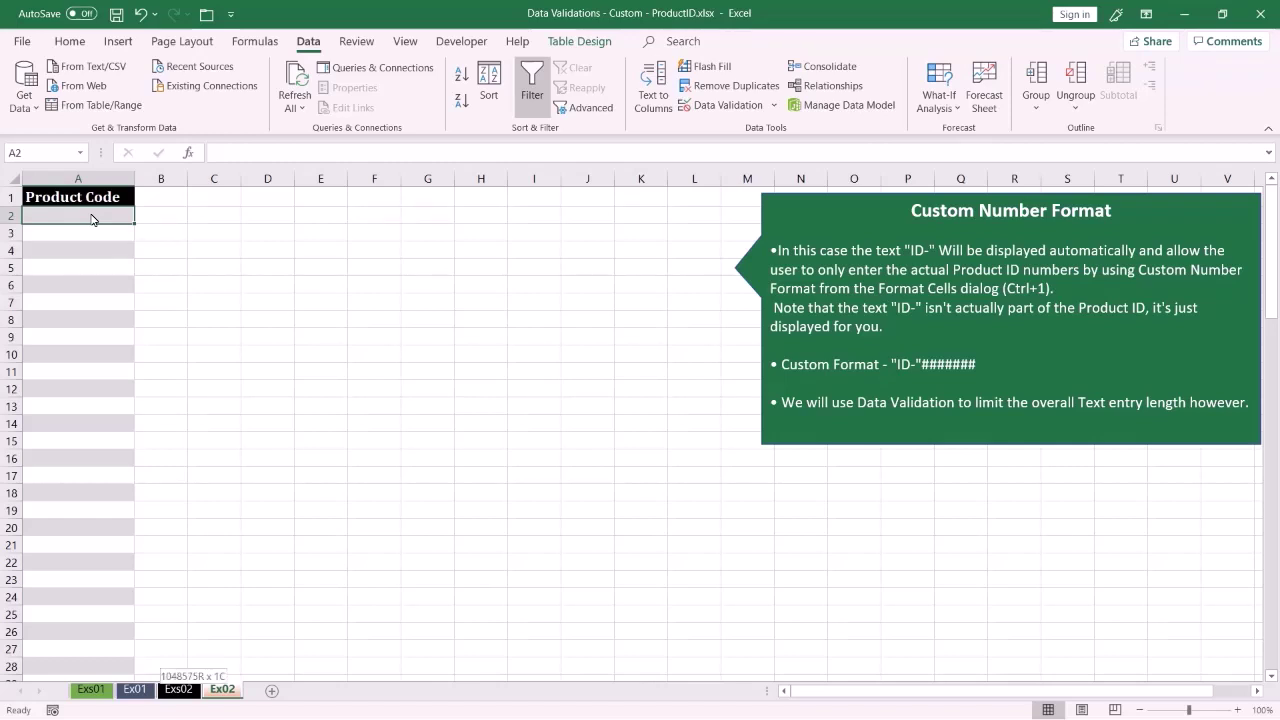
pyautogui.hotkey('ctrl', 'shift', 'Down')
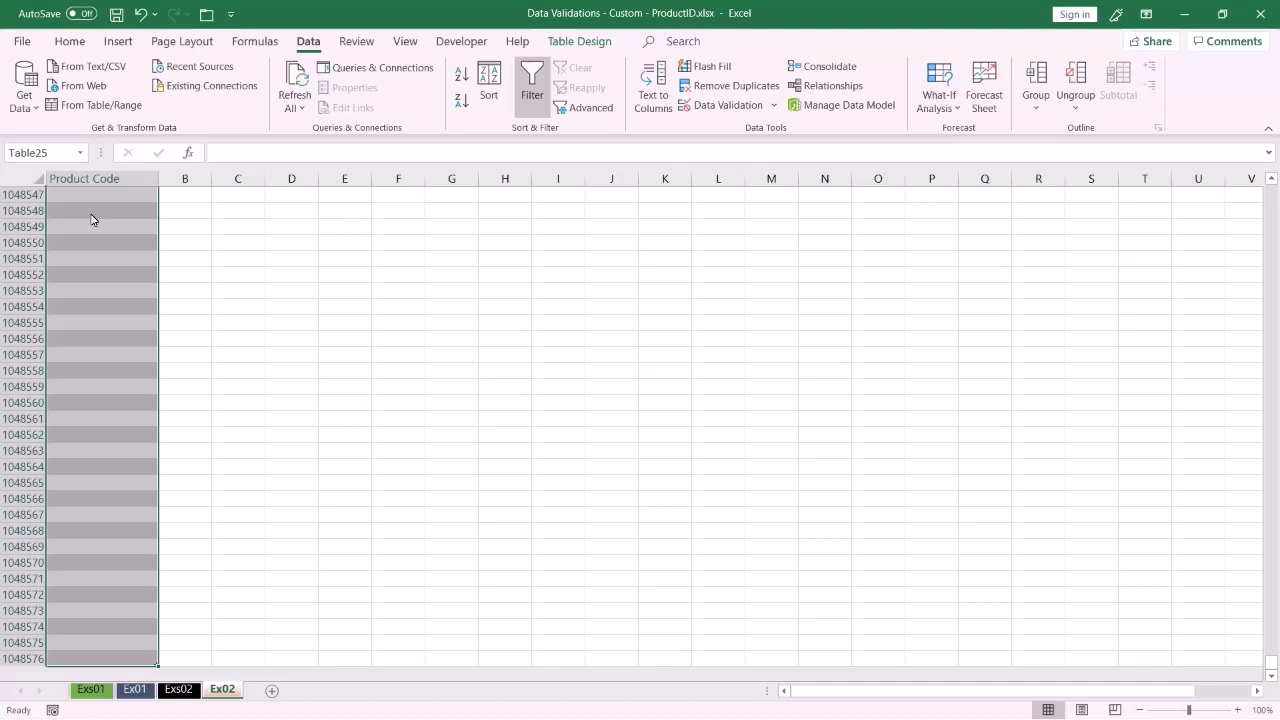
pyautogui.hotkey('ctrl', 'BackSpace')
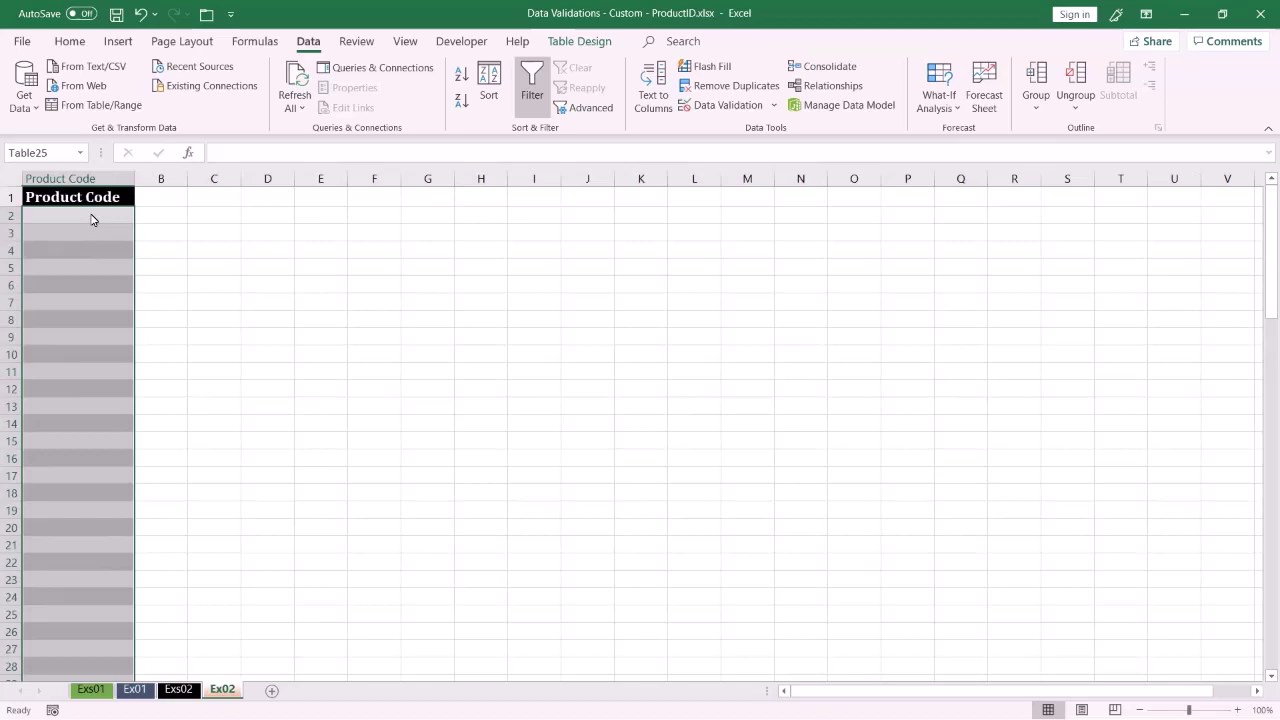
pyautogui.hotkey('ctrl', '1')
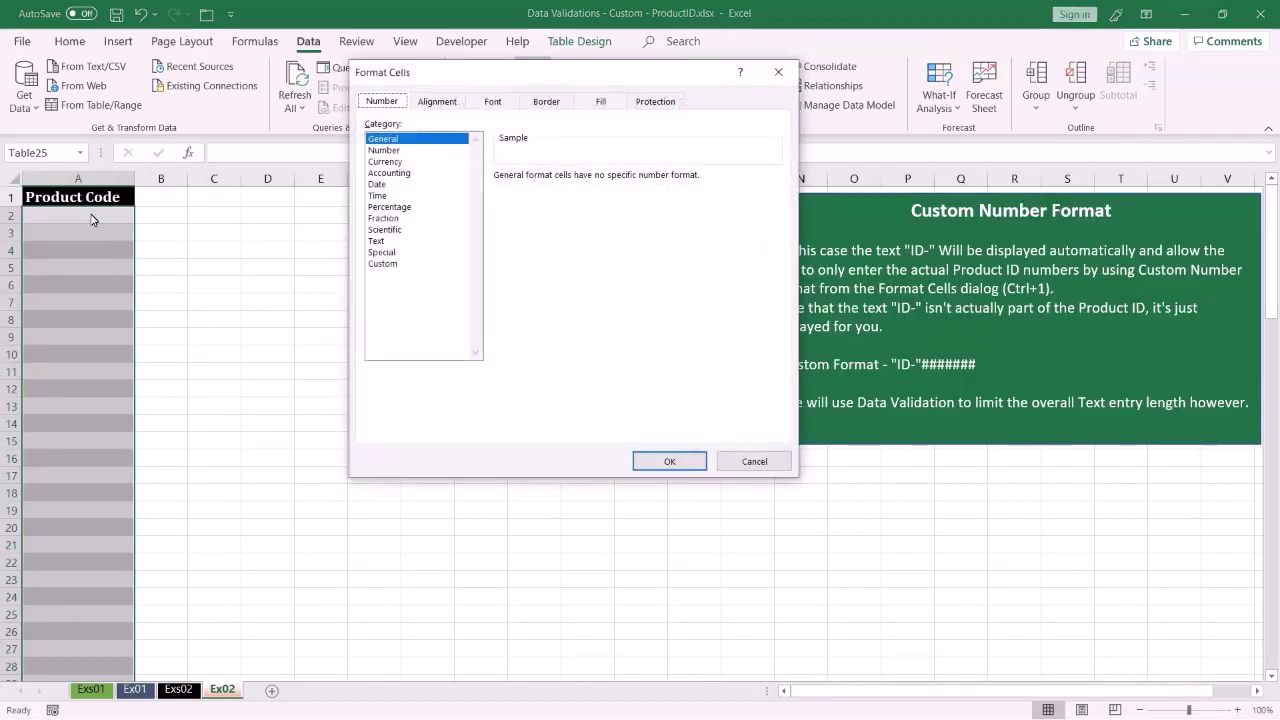
pyautogui.moveTo(508, 85); pyautogui.dragTo(398, 121)
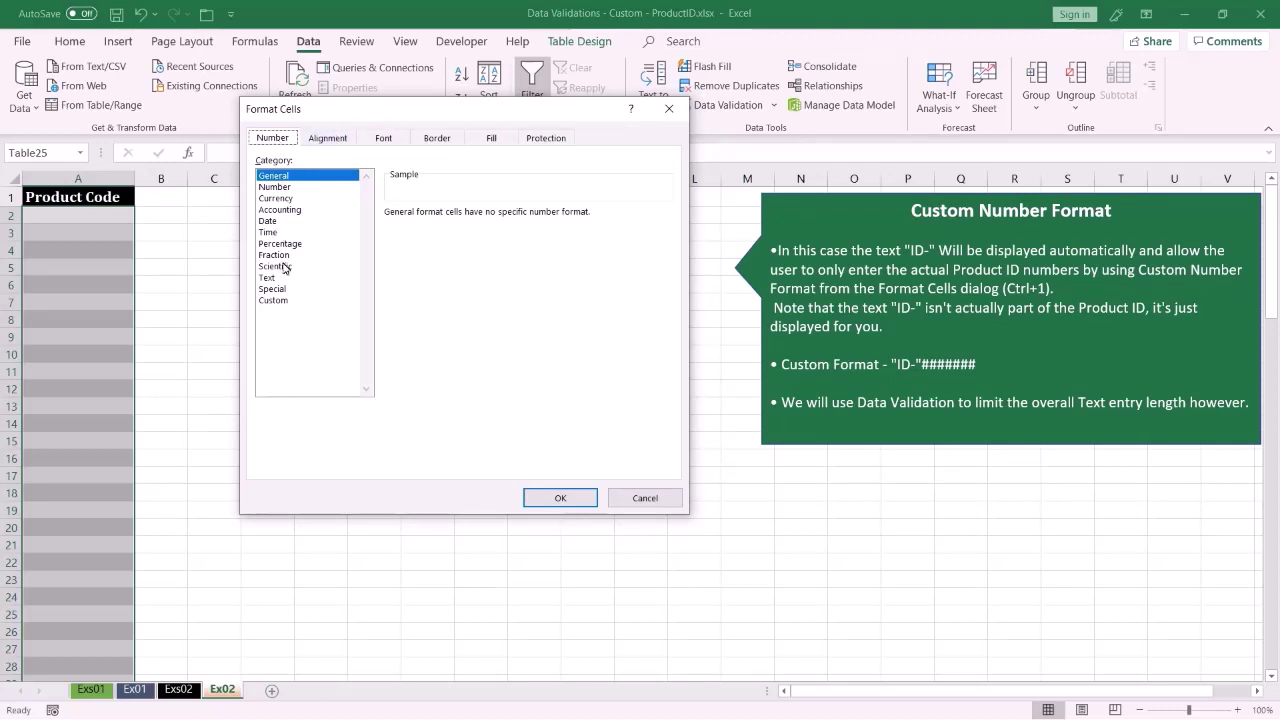
pyautogui.click(276, 301)
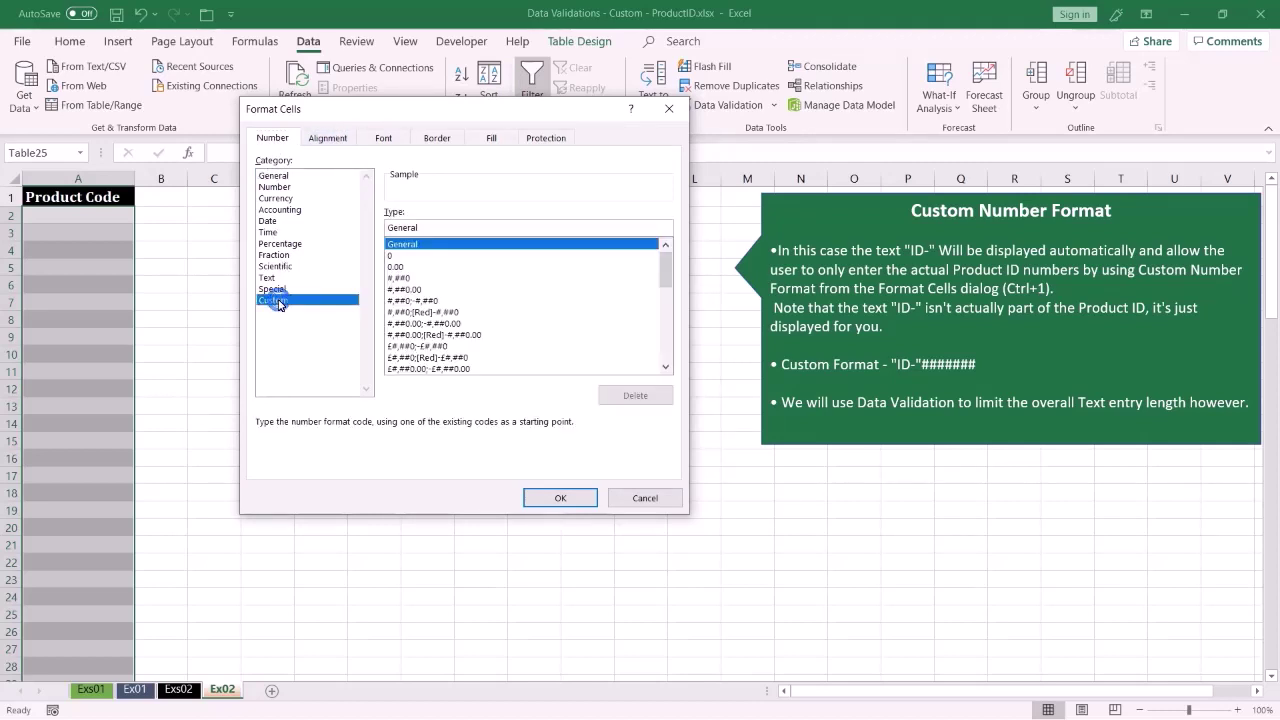
pyautogui.doubleClick(399, 229)
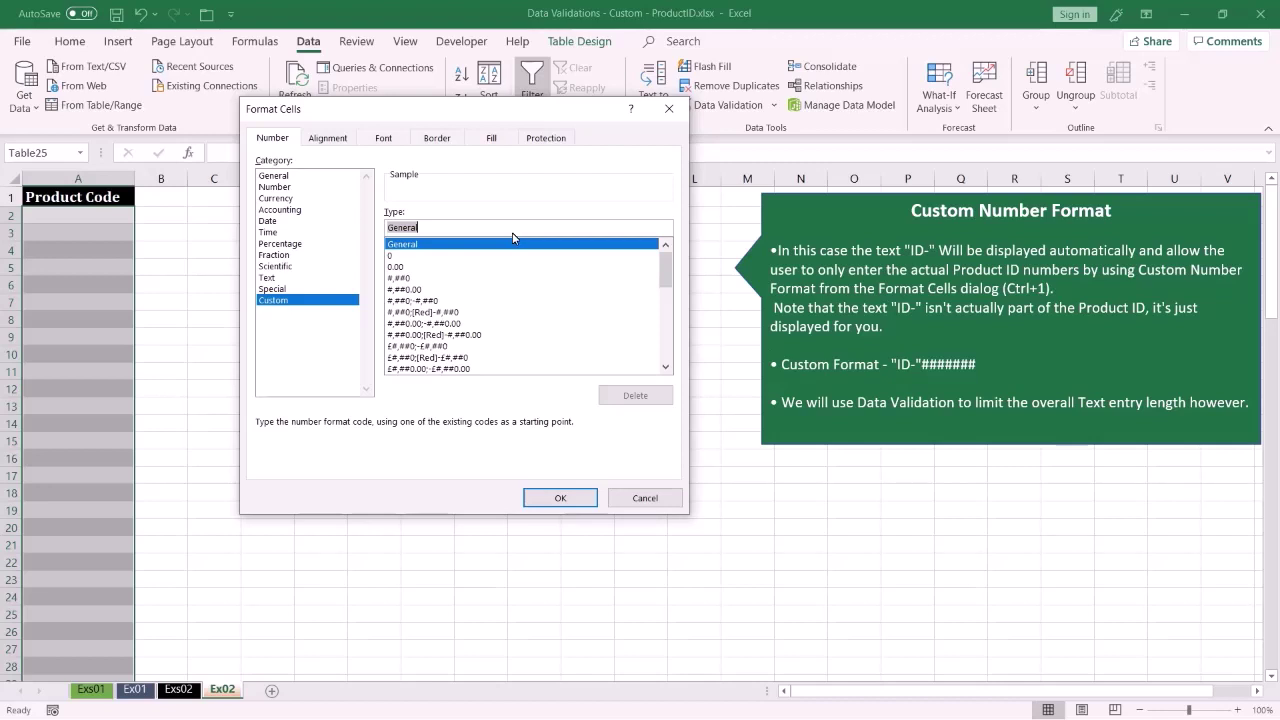
pyautogui.write('"')
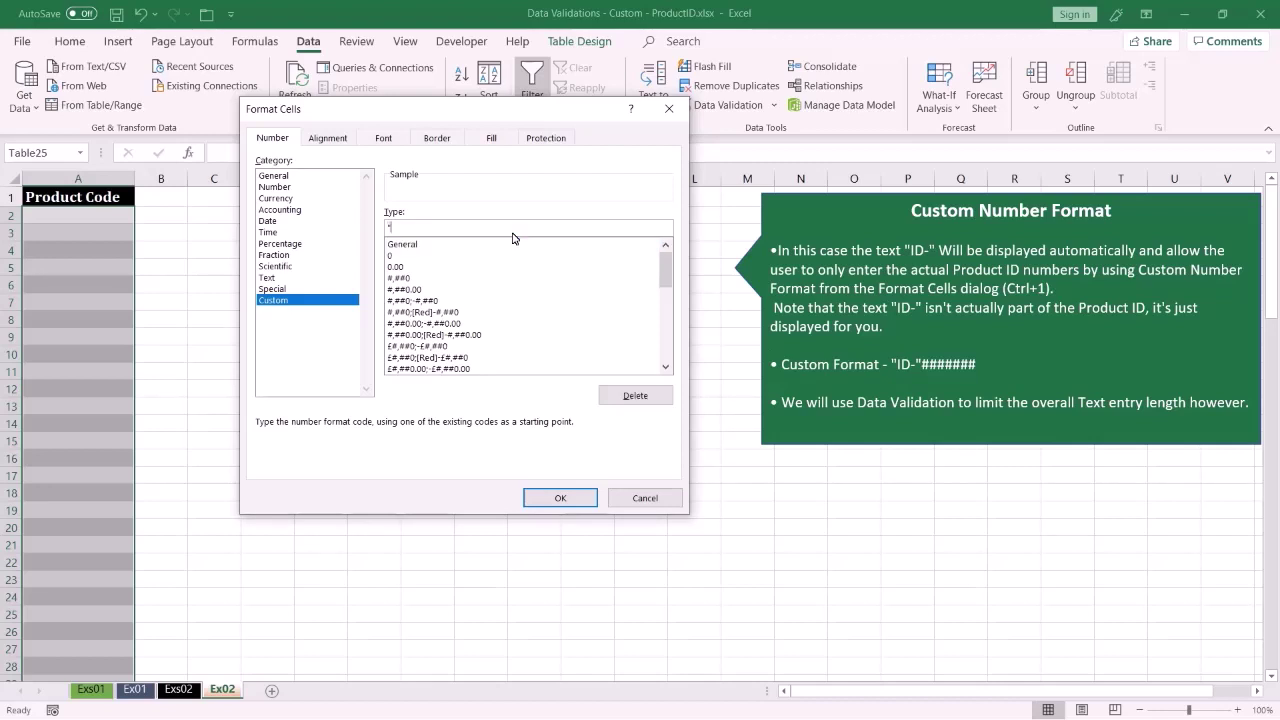
pyautogui.write('ID-')
pyautogui.write('"')
pyautogui.write('"#######')
pyautogui.write('###')
pyautogui.click(572, 502)
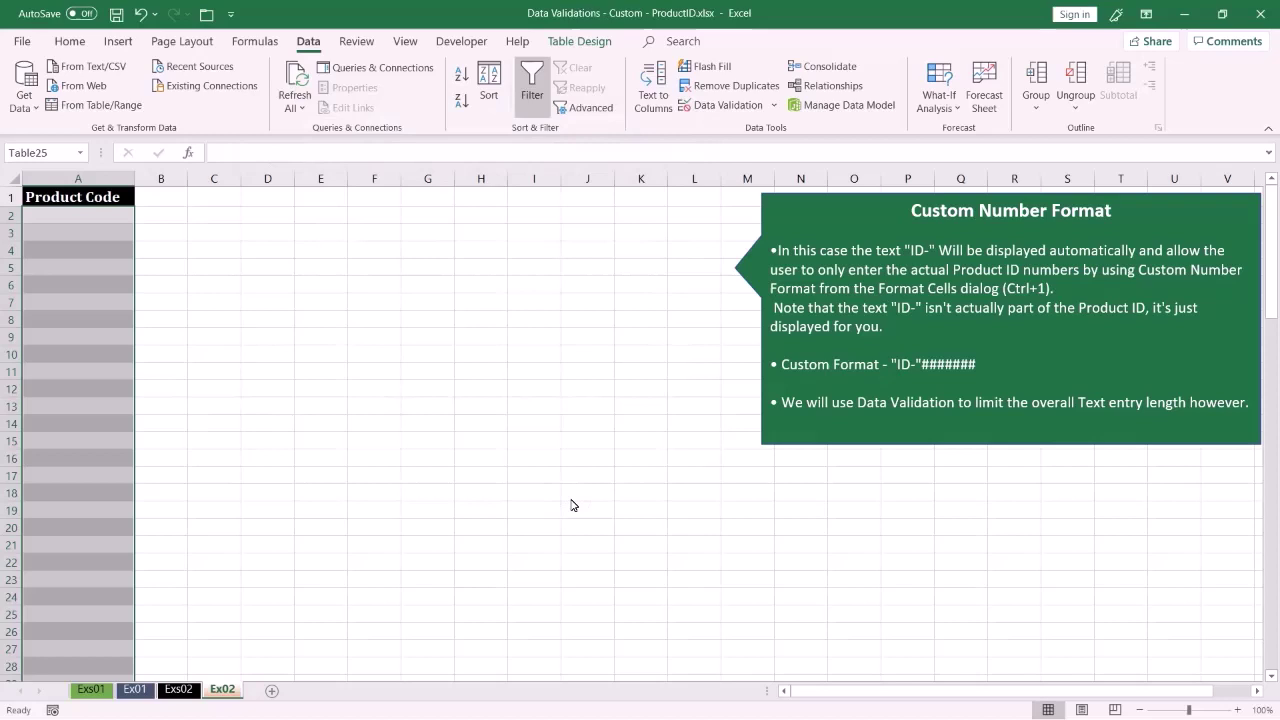
# Test the number format by entering 123456 in A2, check the stored value and clear the cell again.
pyautogui.click(87, 222)
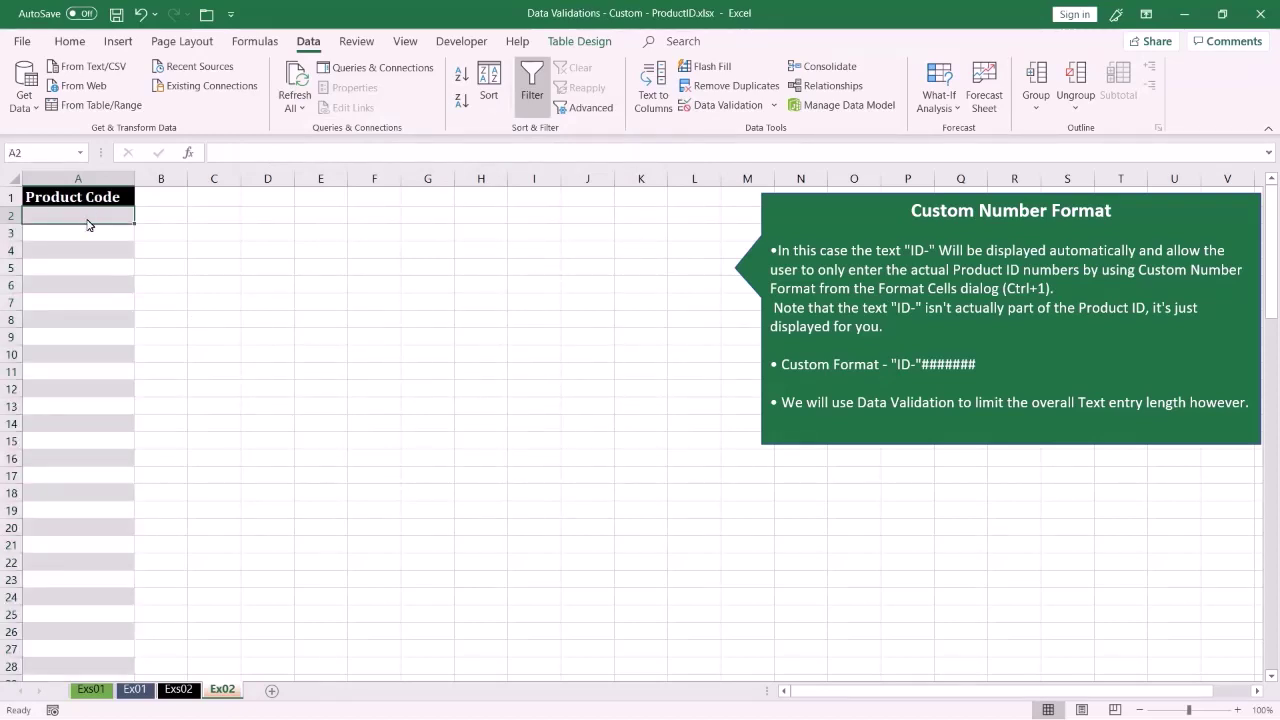
pyautogui.write('1')
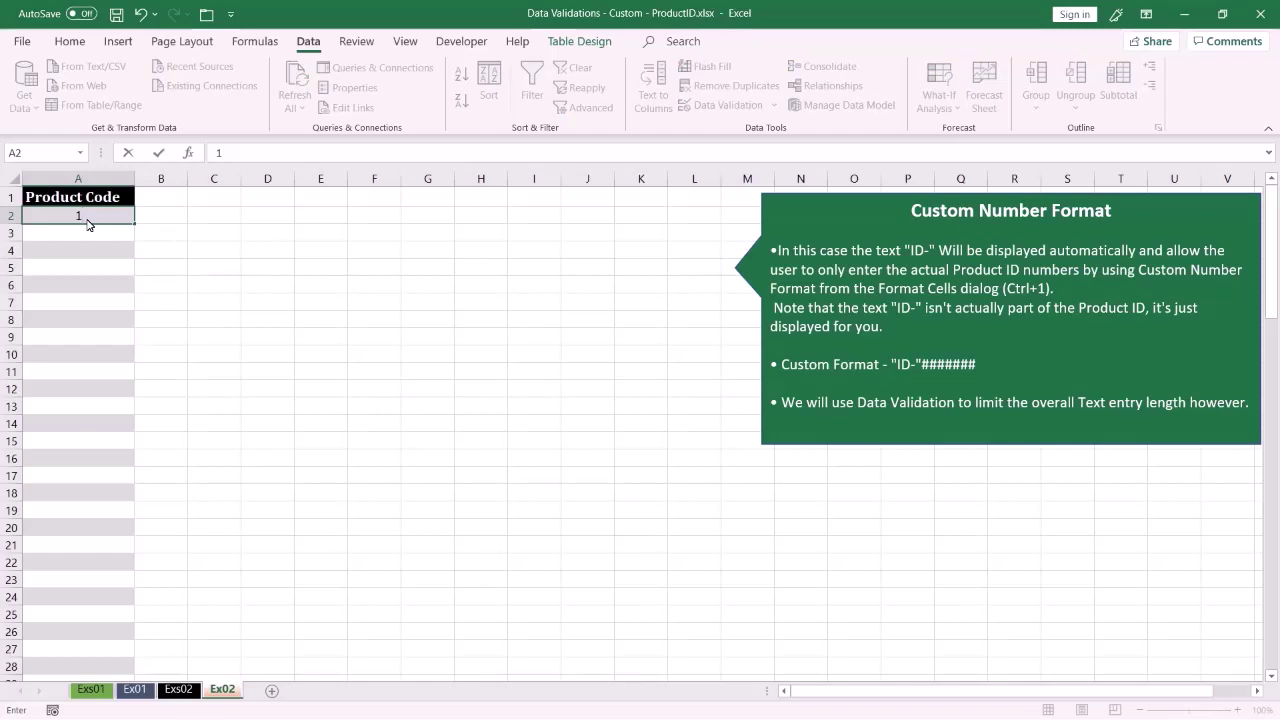
pyautogui.write('23456')
pyautogui.press('Return')
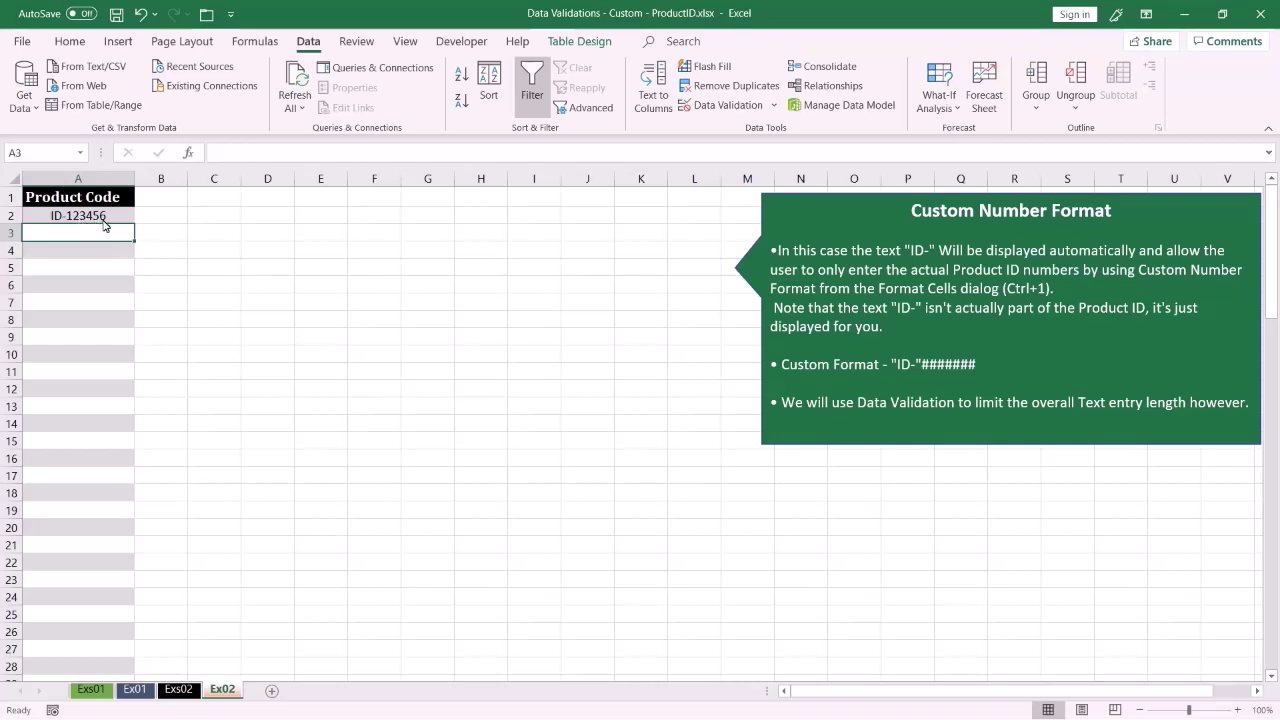
pyautogui.click(105, 219)
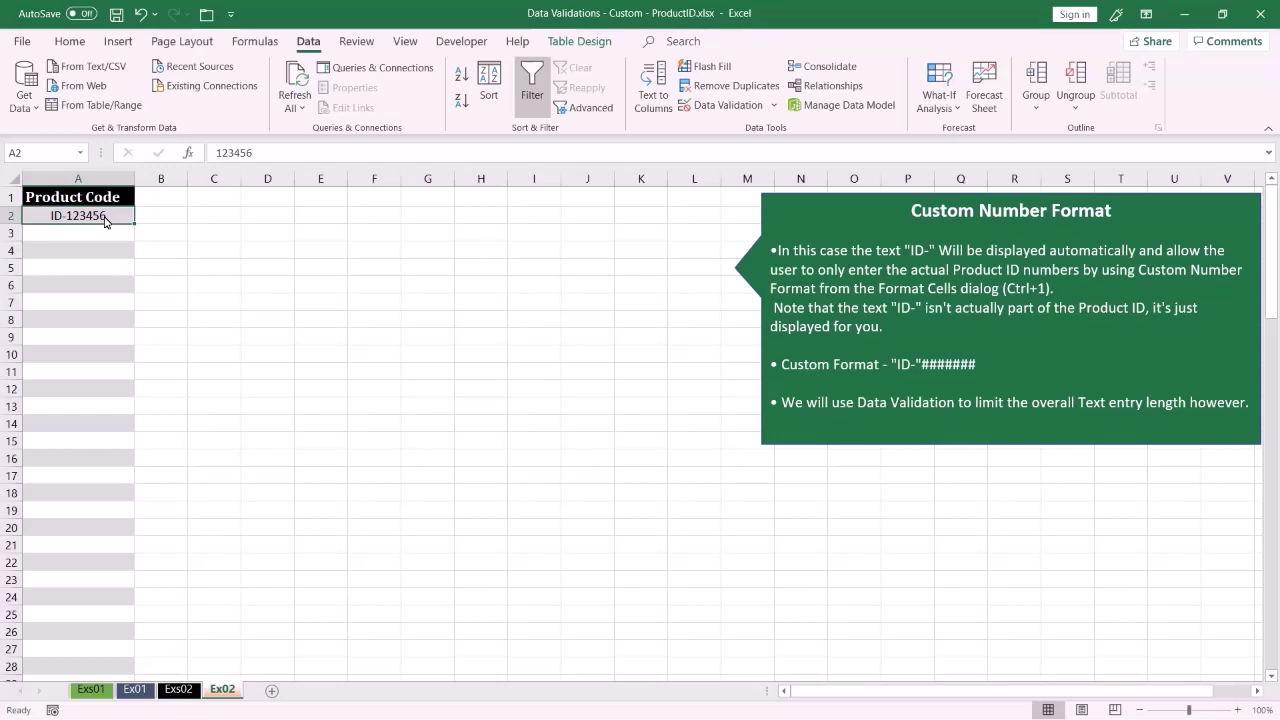
pyautogui.press('Delete')
# Start a data validation rule for the whole Product Code column from A2 down that allows Text length.
pyautogui.hotkey('ctrl', 'shift', 'Down')
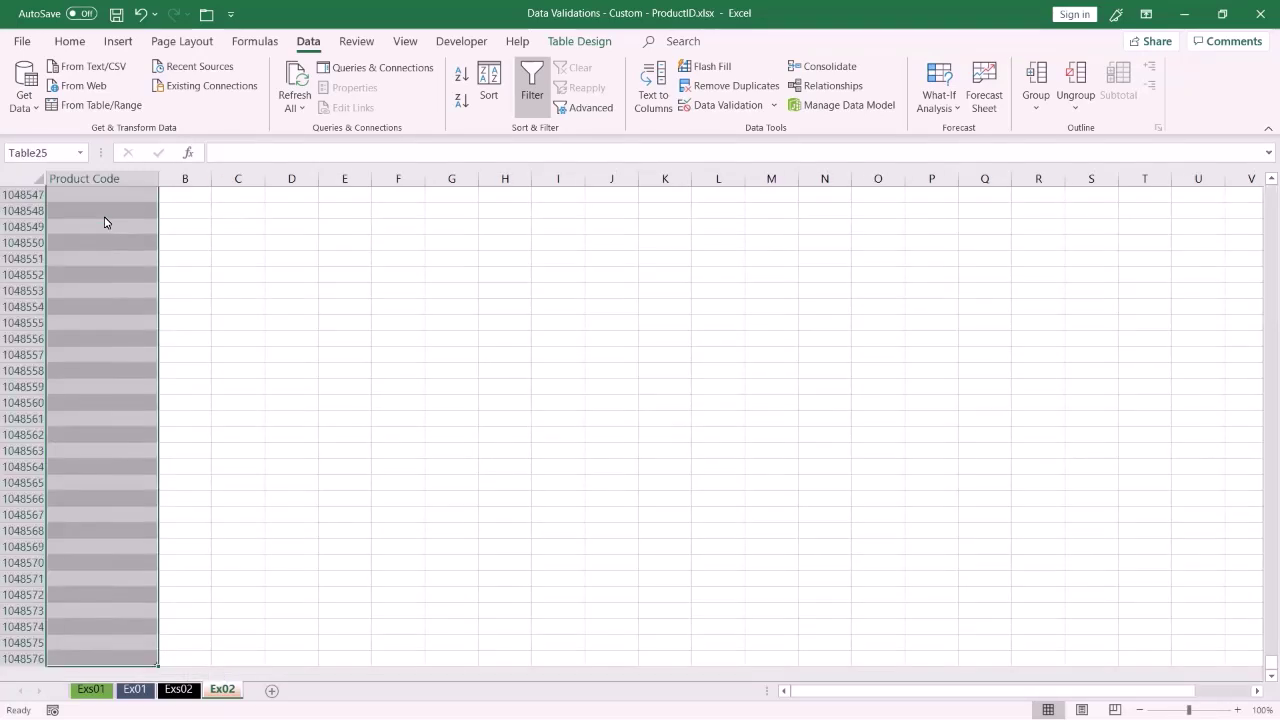
pyautogui.click(306, 41)
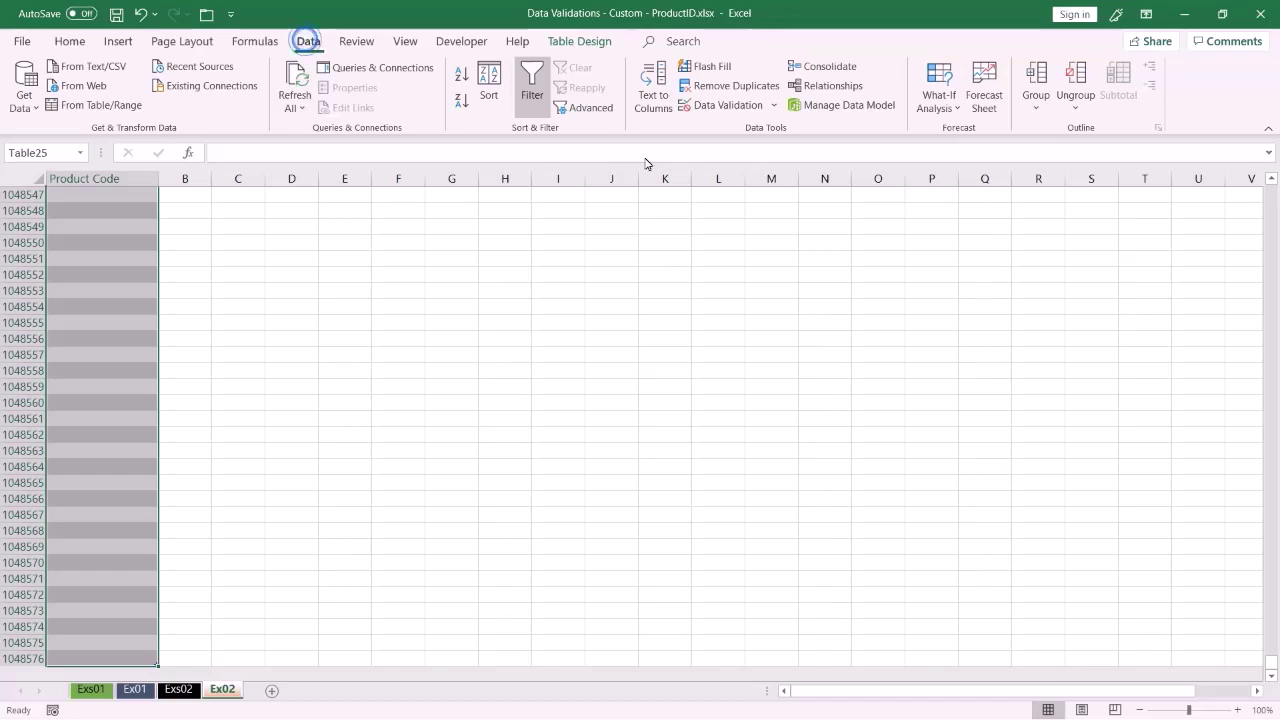
pyautogui.click(716, 107)
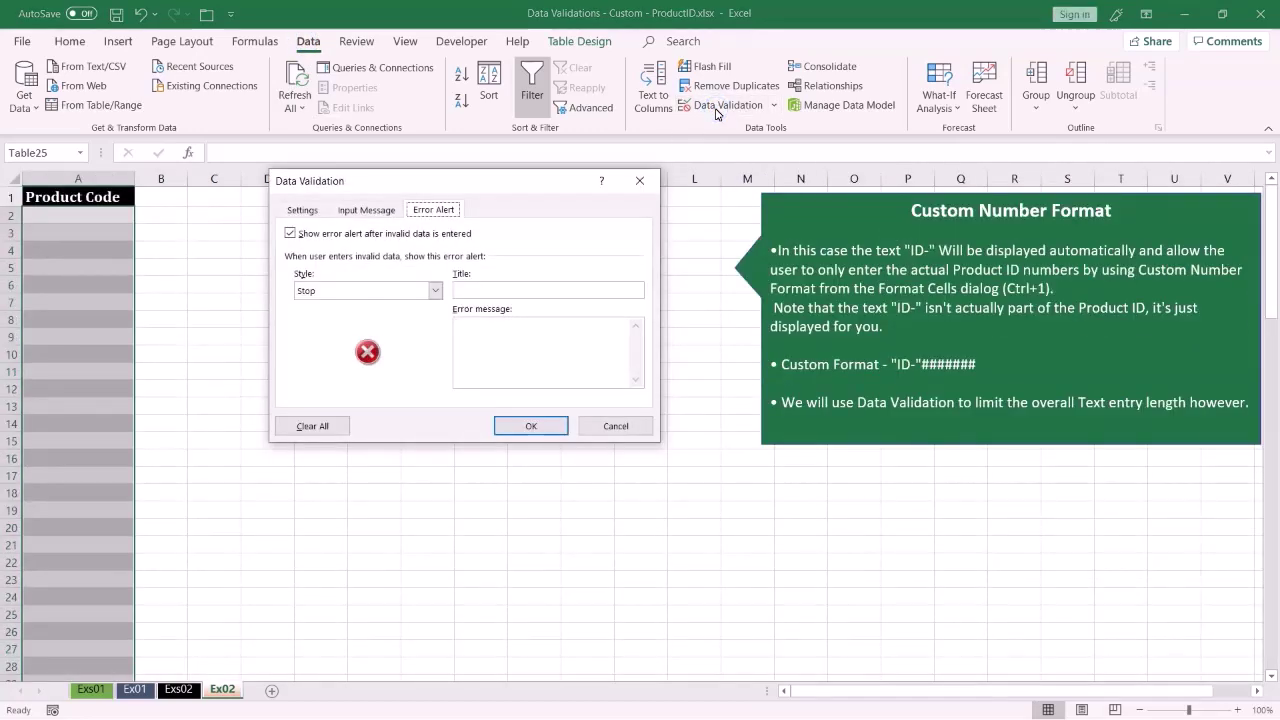
pyautogui.click(303, 210)
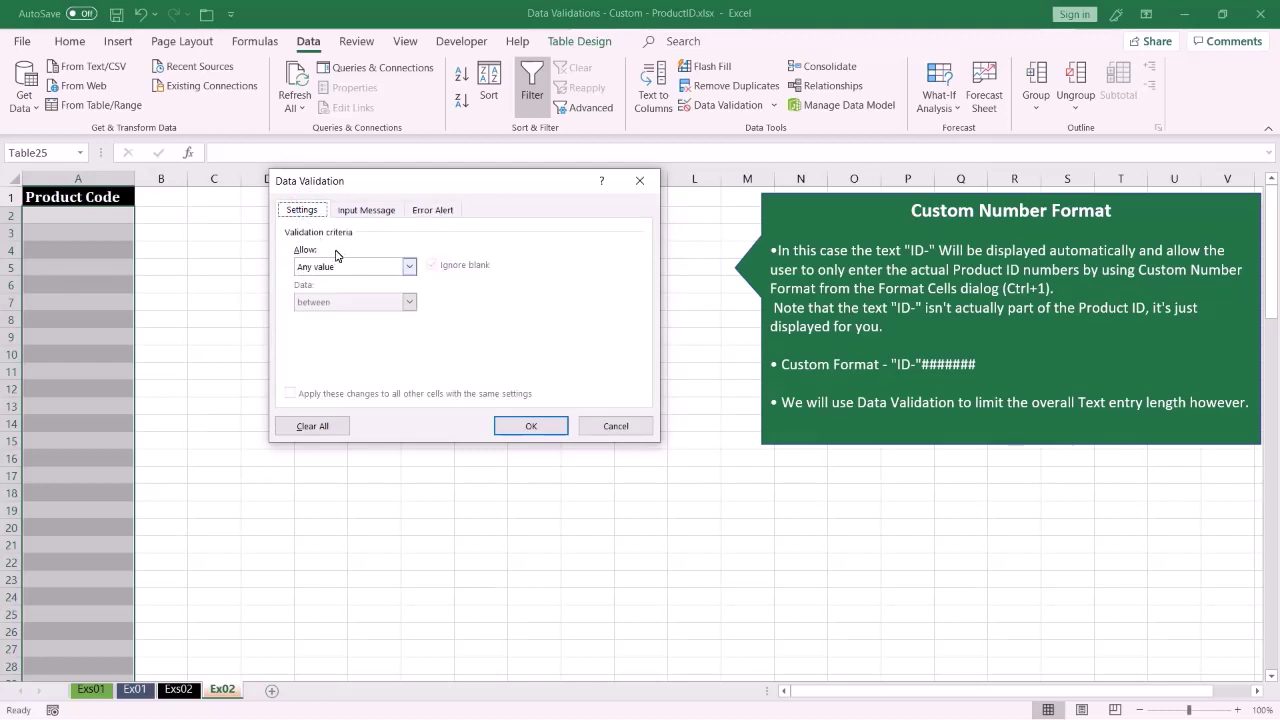
pyautogui.click(410, 270)
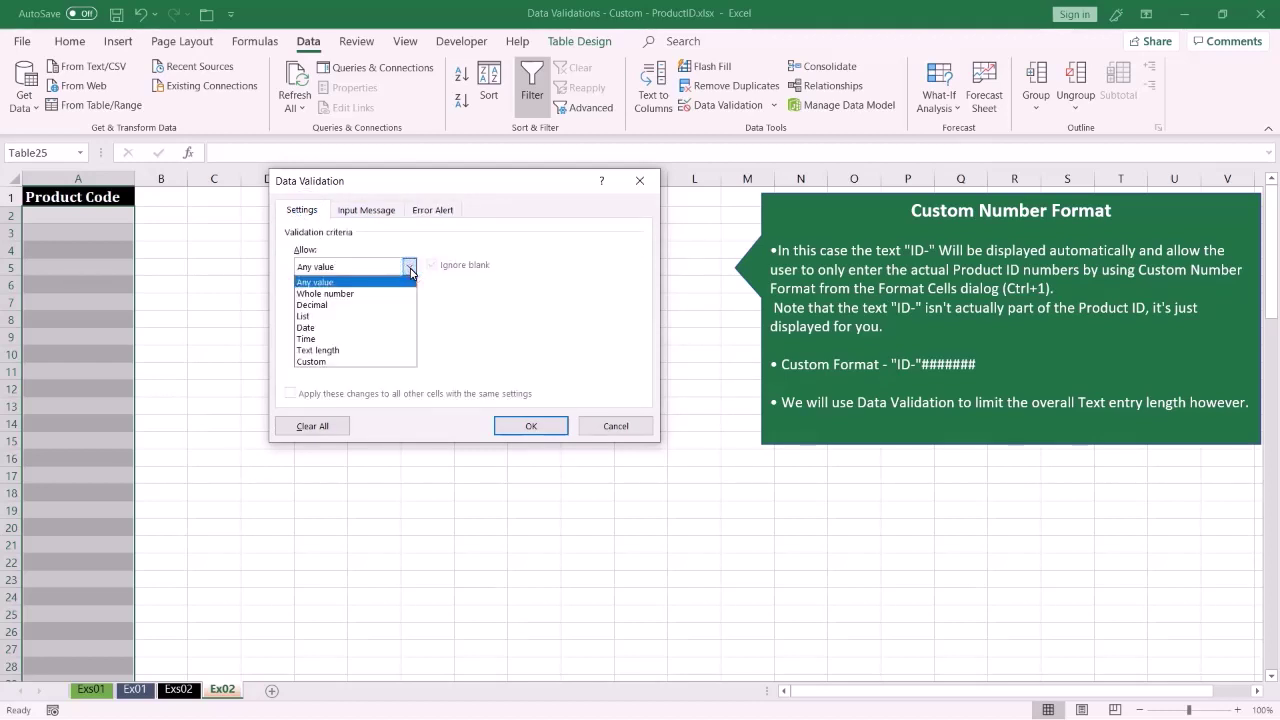
pyautogui.click(335, 352)
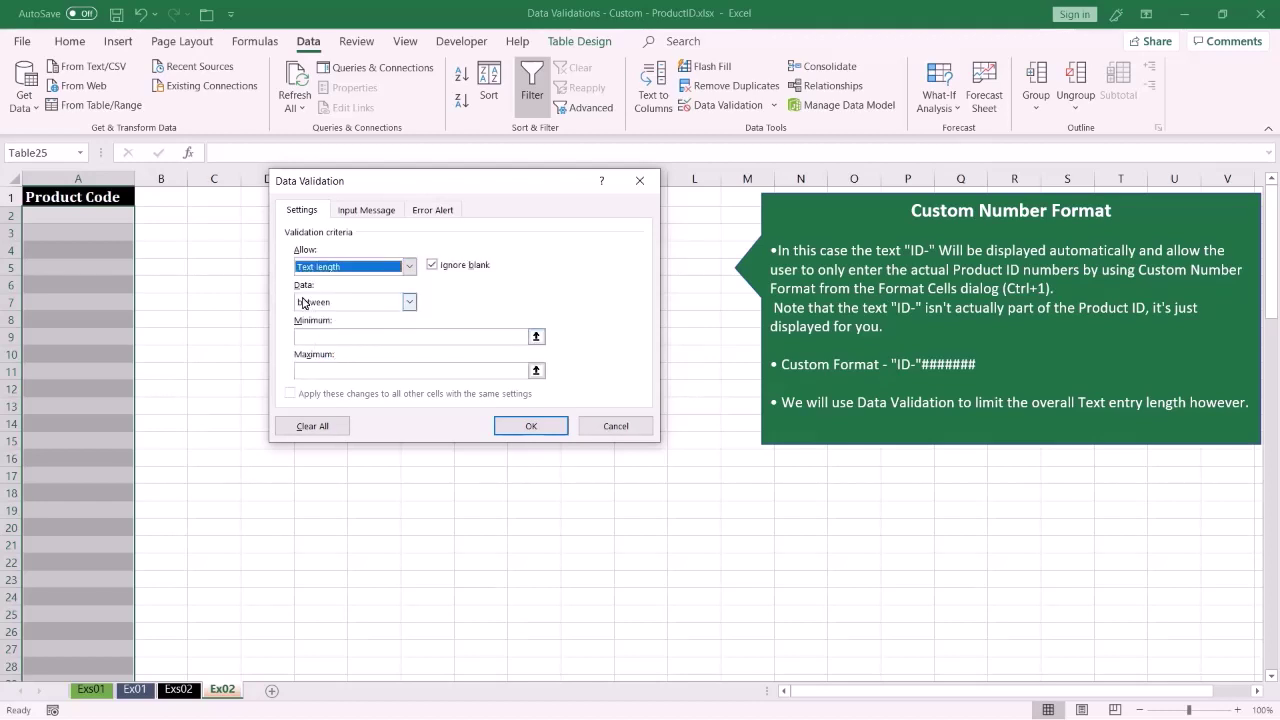
# Restrict the text length to between a minimum of 6 and a maximum limit, and apply the validation rule.
pyautogui.click(409, 302)
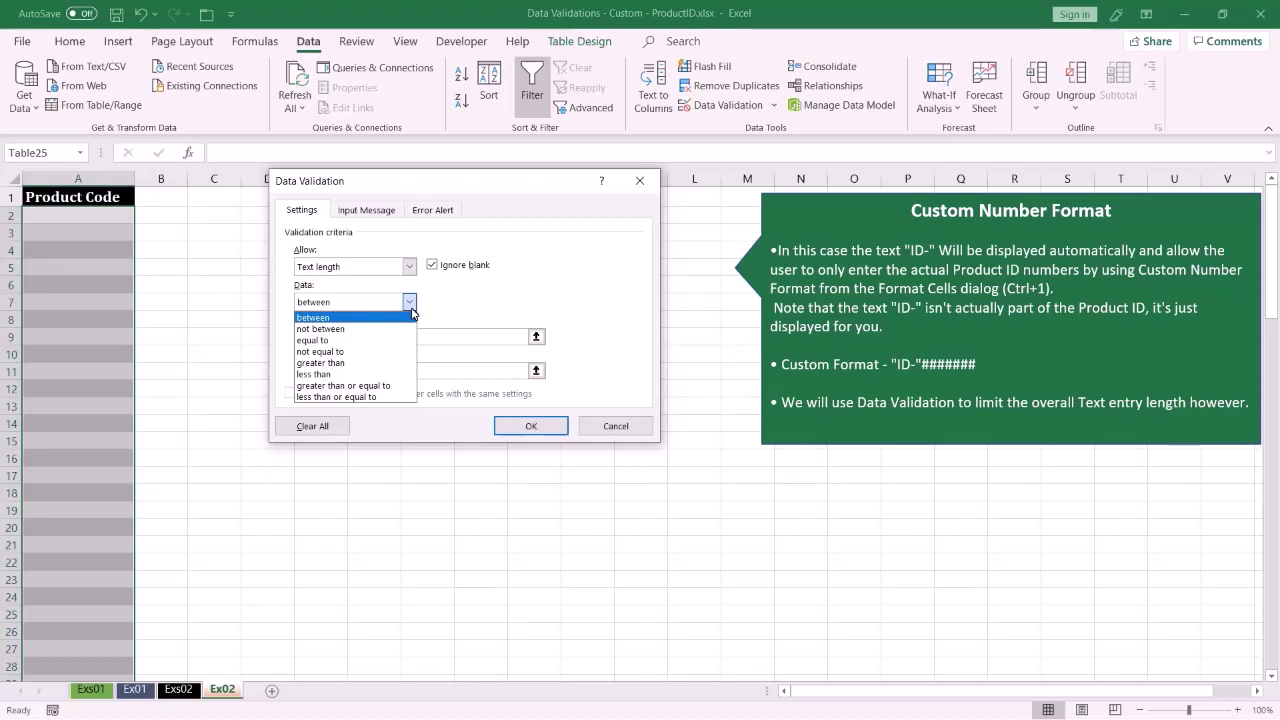
pyautogui.click(390, 319)
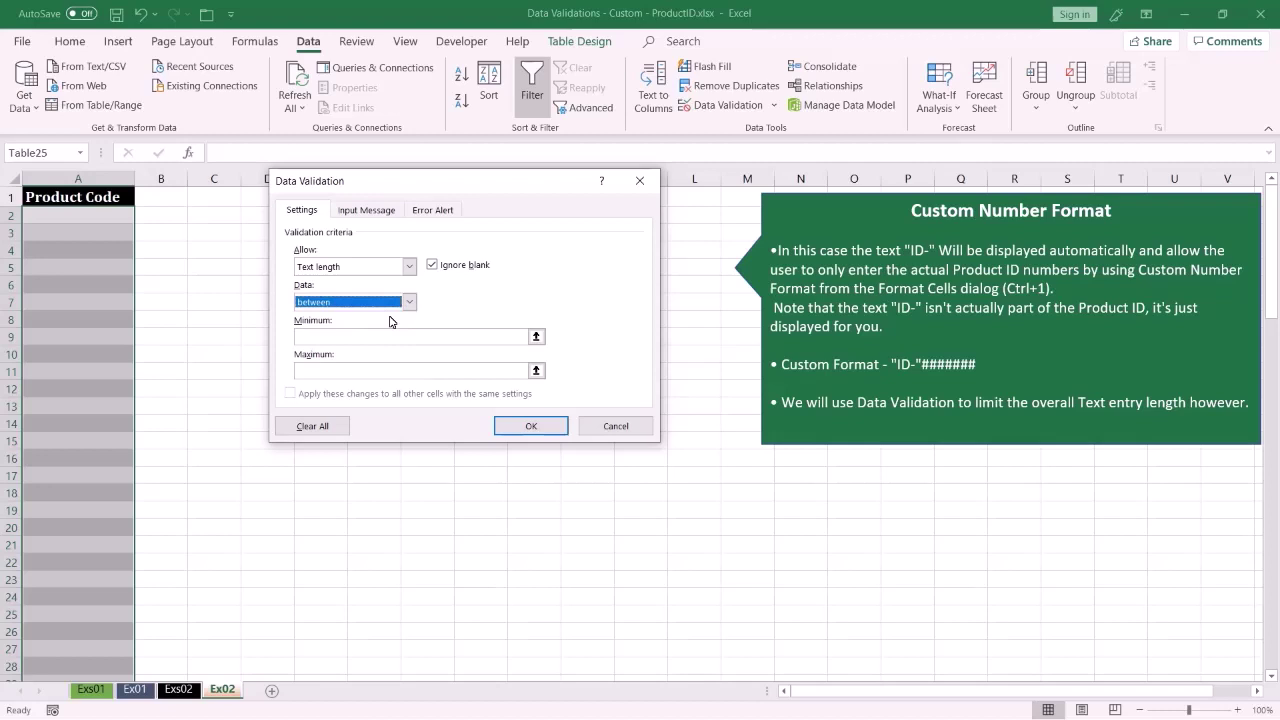
pyautogui.click(303, 340)
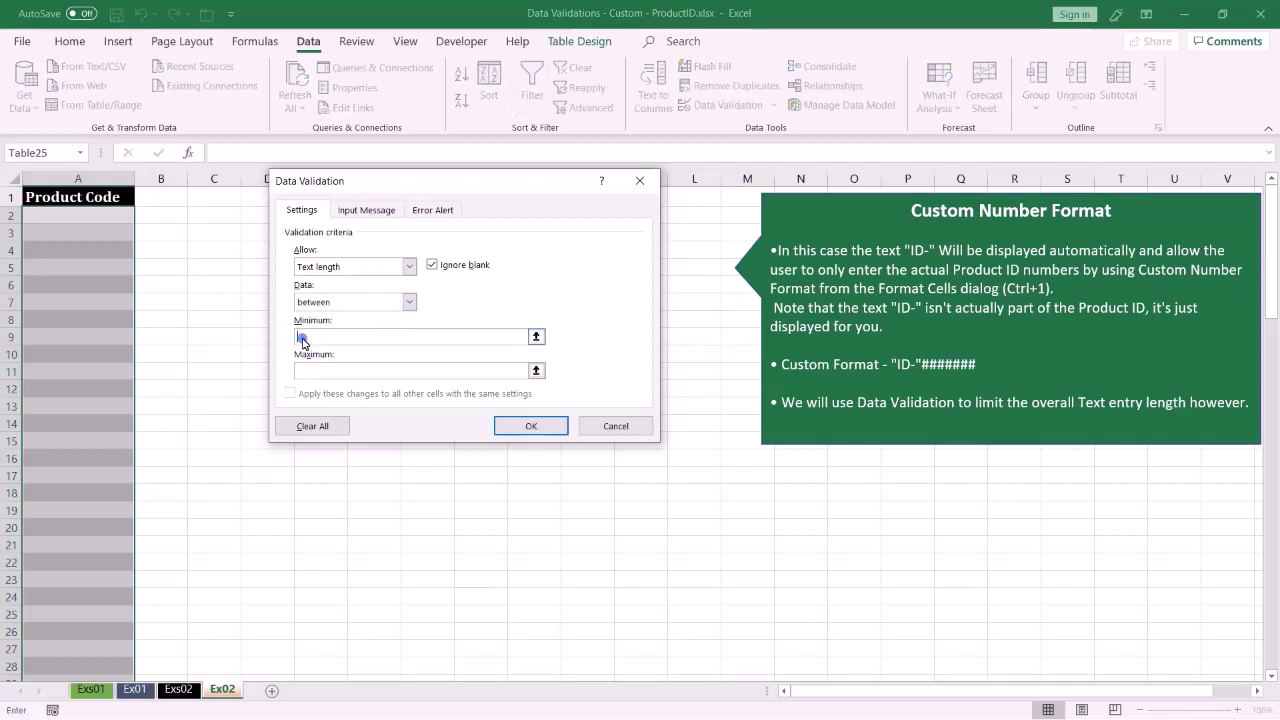
pyautogui.write('5')
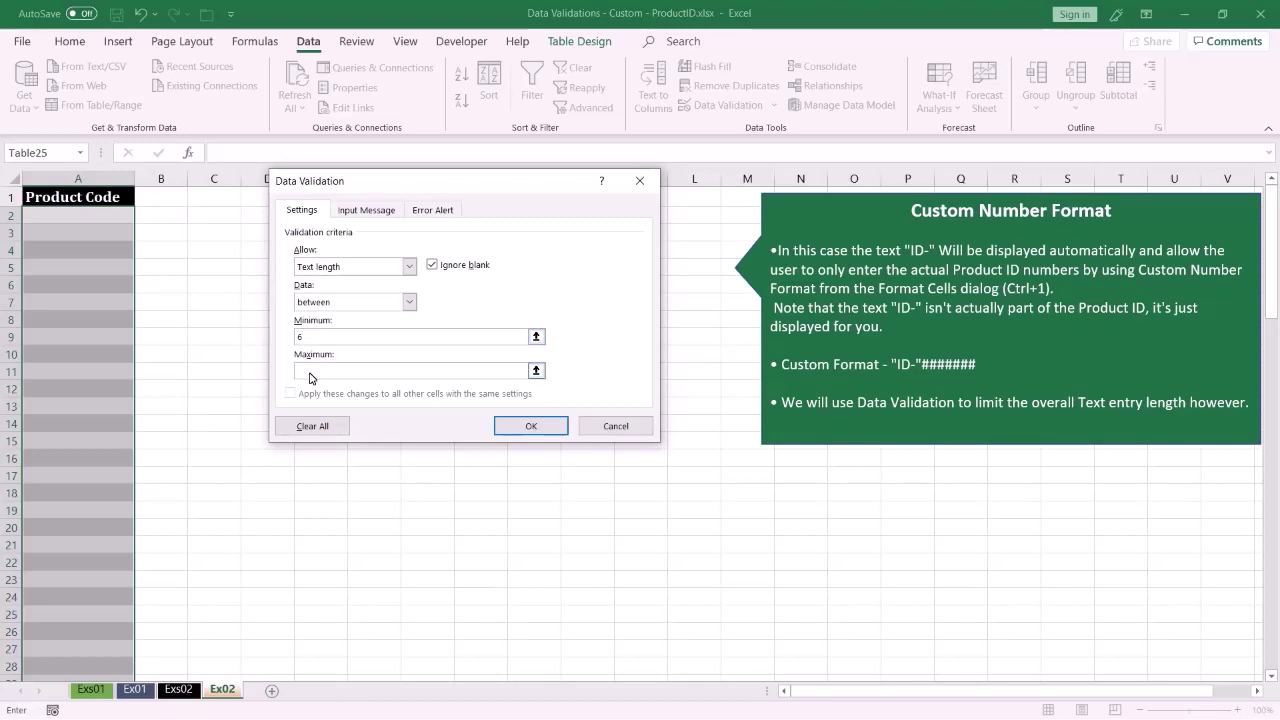
pyautogui.click(310, 372)
pyautogui.write('0')
pyautogui.click(512, 427)
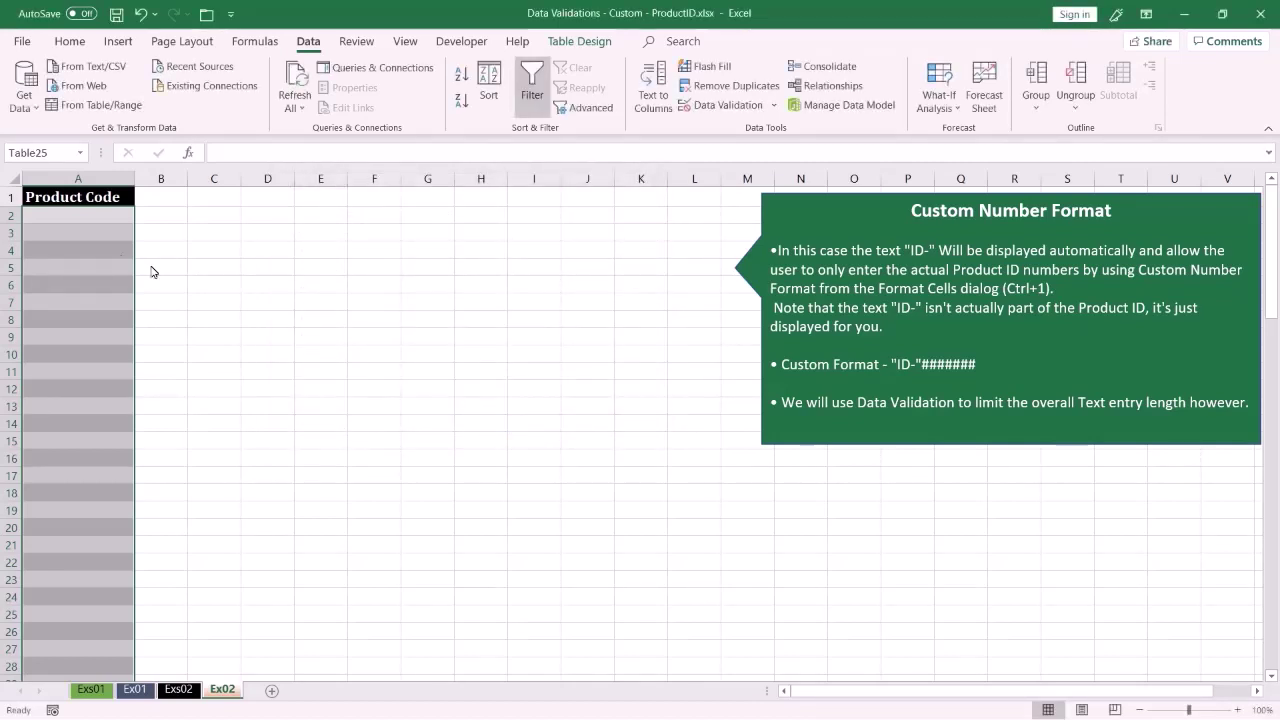
# Test the validation by trying to enter the too-short code 1234 in A2, and cancel the entry.
pyautogui.click(87, 216)
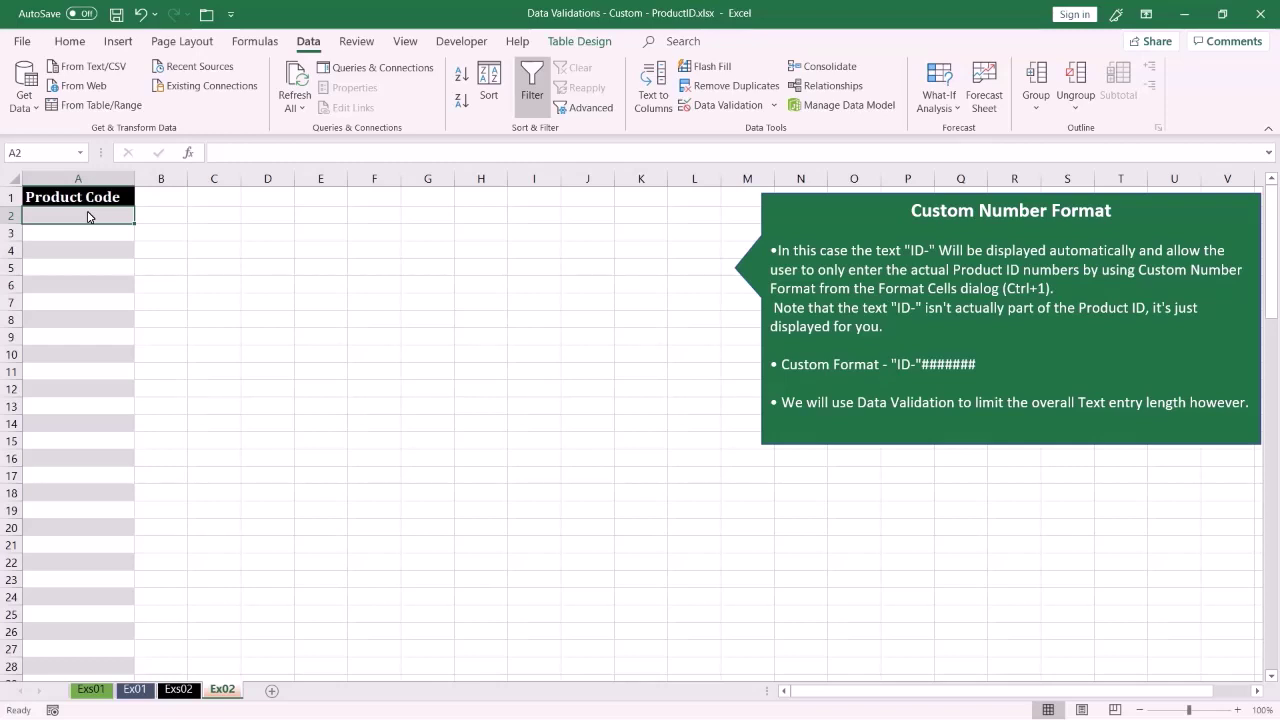
pyautogui.write('123')
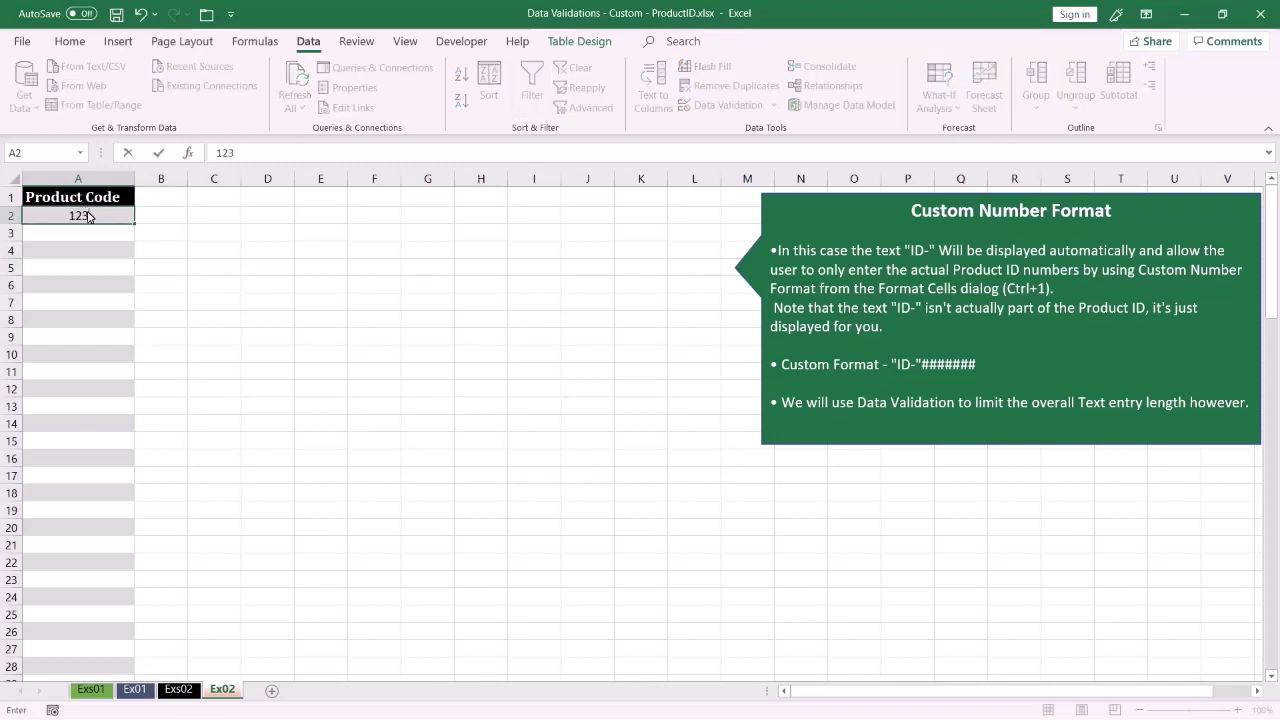
pyautogui.write('4')
pyautogui.press('Return')
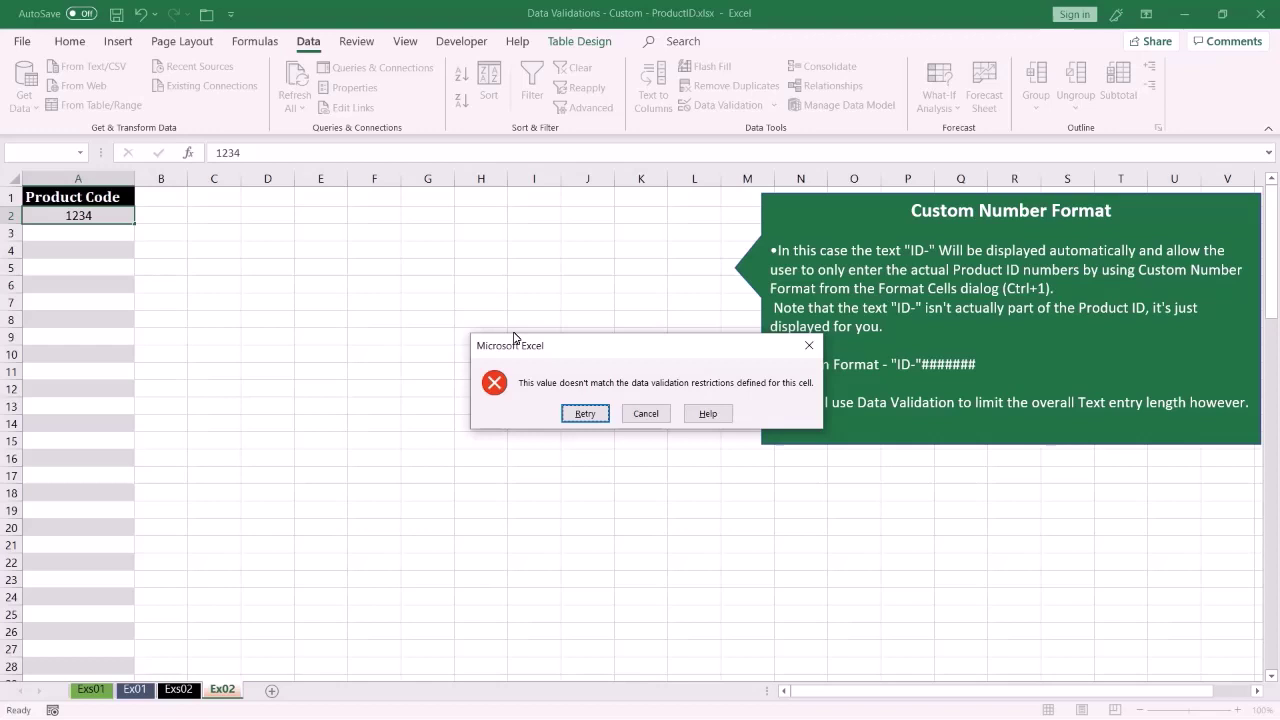
pyautogui.click(642, 415)
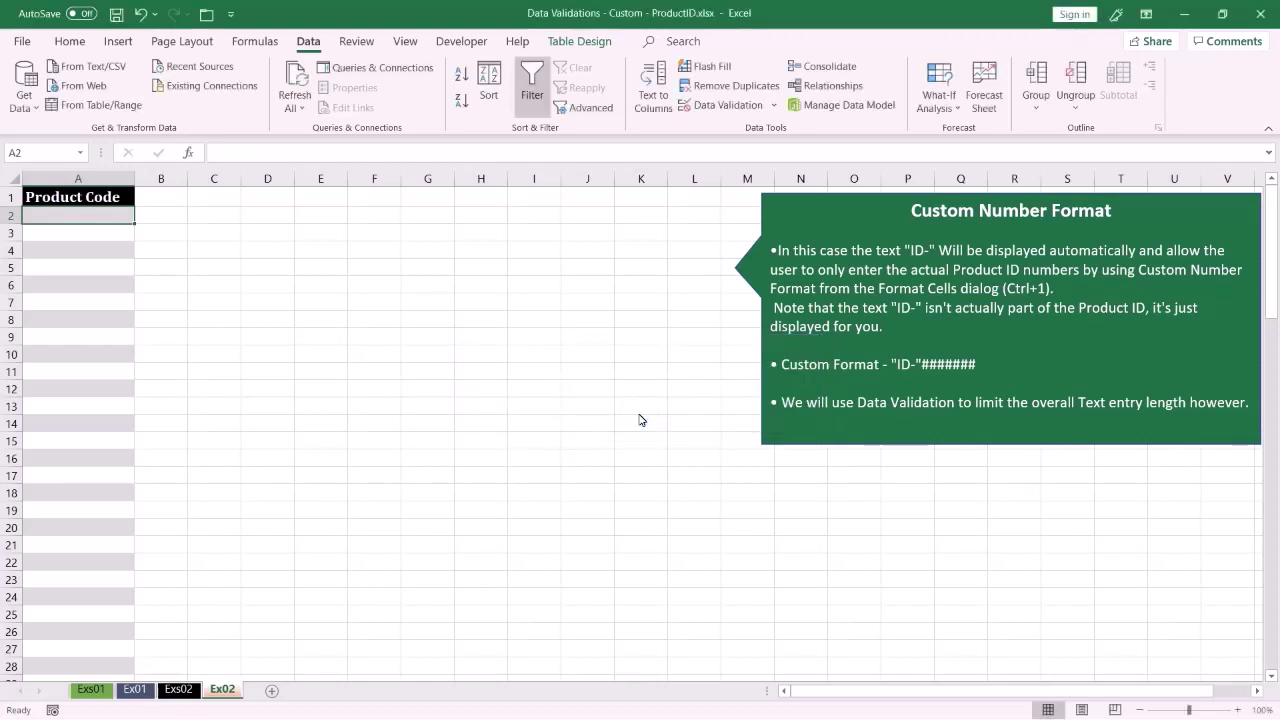
# Enter the eight-digit product code 12345678 in A2.
pyautogui.write('123456')
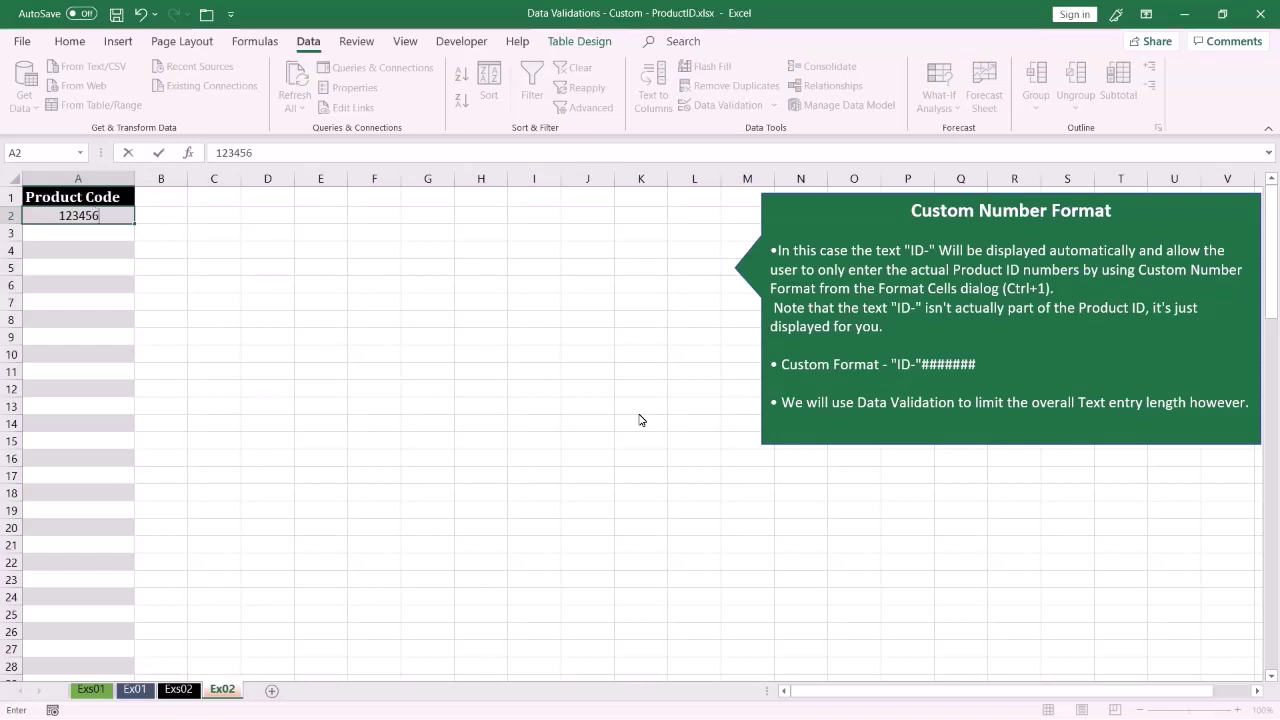
pyautogui.write('78')
pyautogui.press('Return')
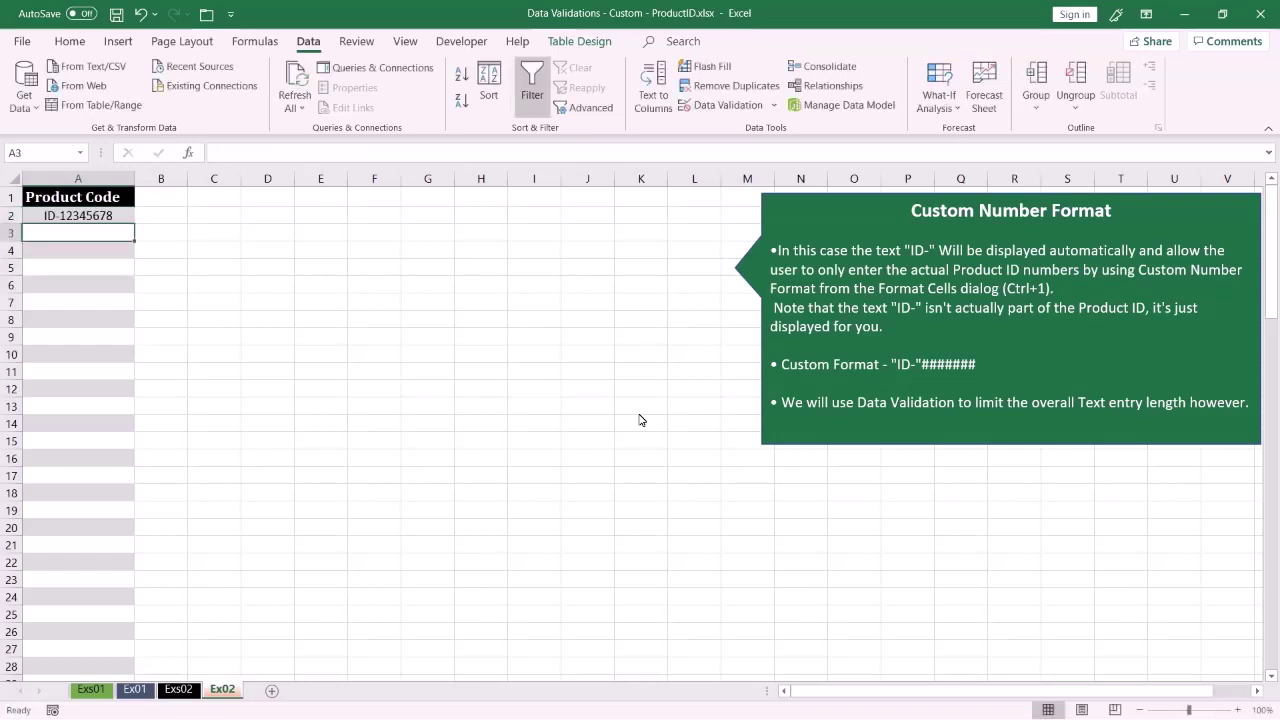